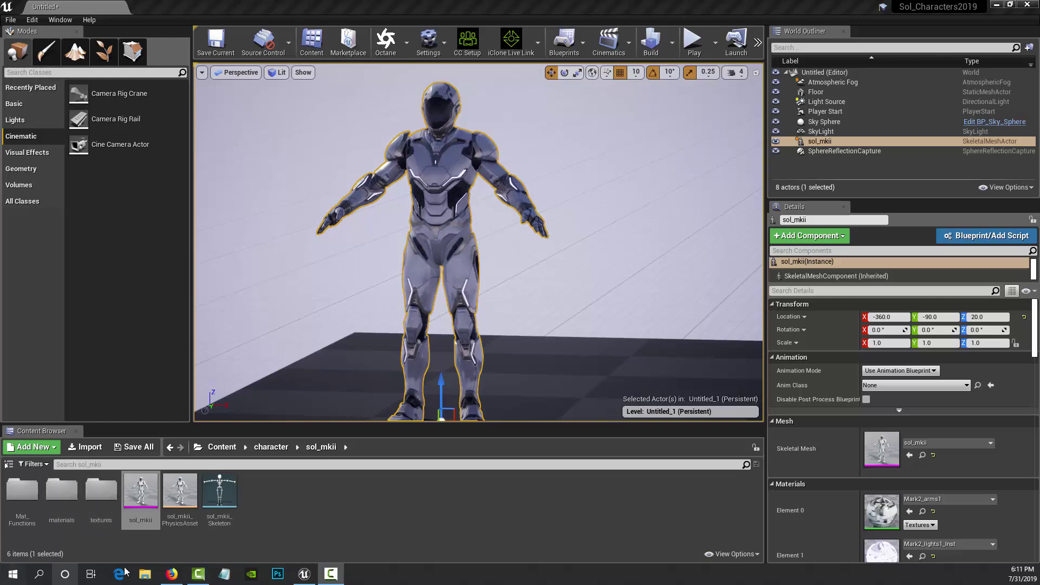
# Step: Bring up the OTOY release article in Firefox and view the UnrealEngine_Octane_1.png screenshot
pyautogui.click(172, 574)
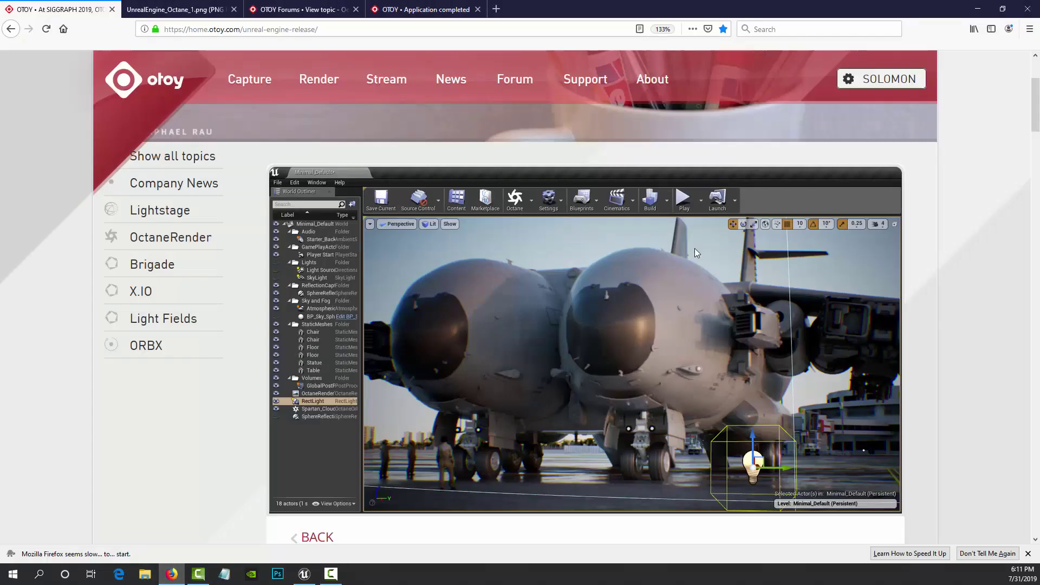
pyautogui.scroll(-5, 945, 275)
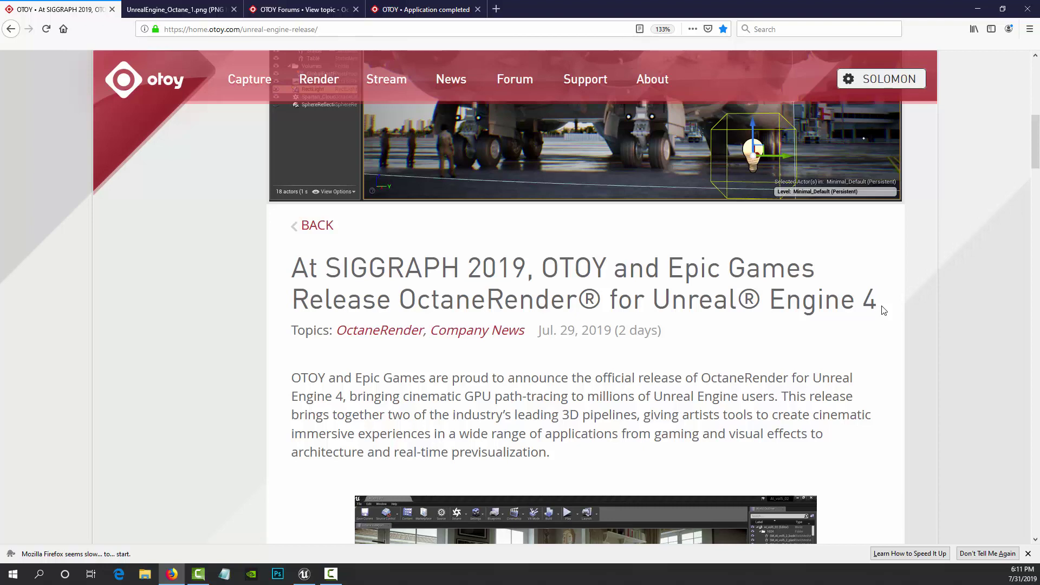
pyautogui.scroll(-4, 909, 318)
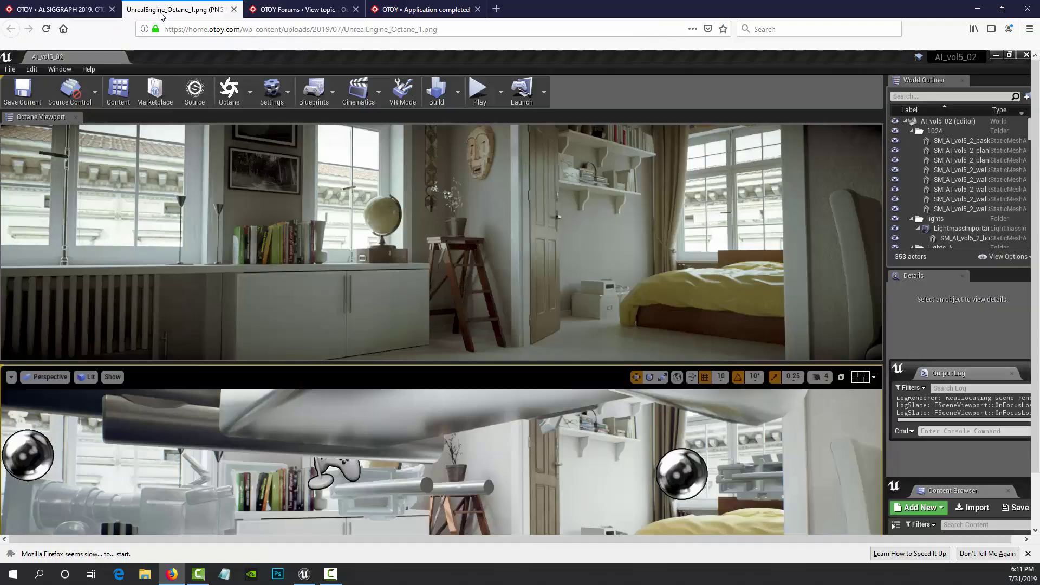
pyautogui.click(159, 12)
pyautogui.scroll(-2, 611, 256)
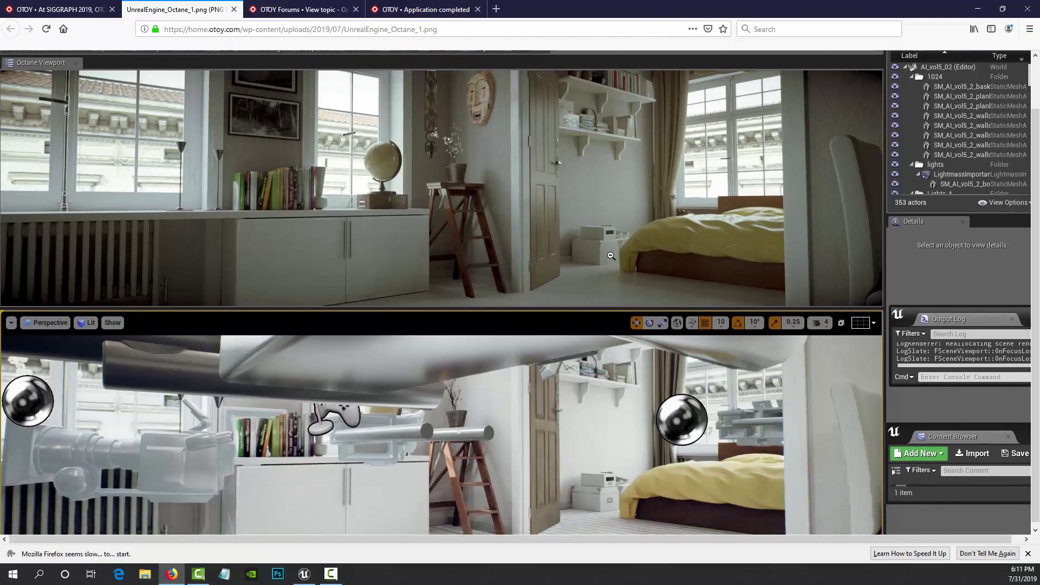
pyautogui.scroll(2, 452, 247)
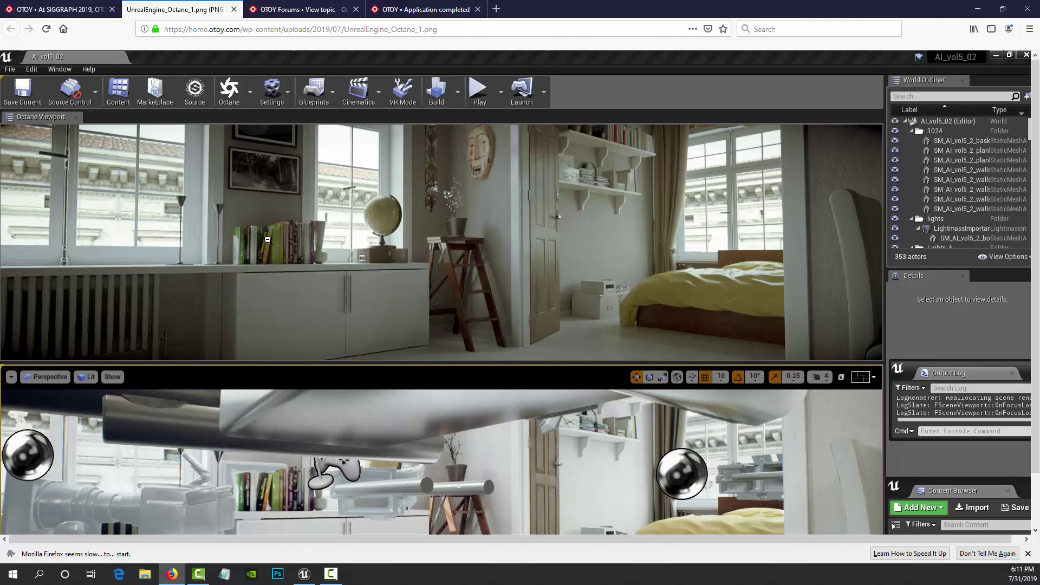
# Step: Skim the OTOY release article, then switch to the OTOY Forums topic tab
pyautogui.click(78, 10)
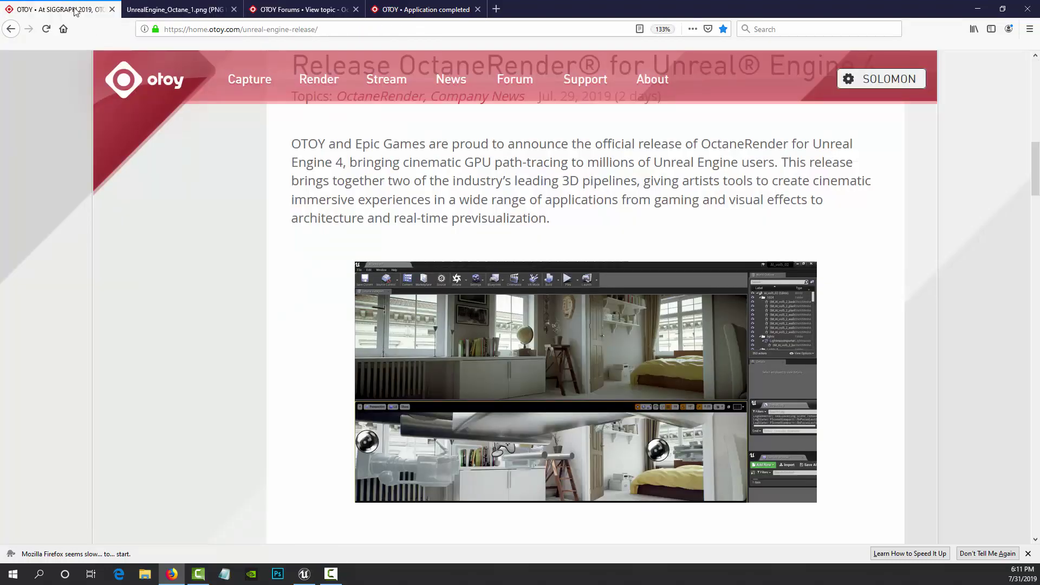
pyautogui.scroll(4, 479, 133)
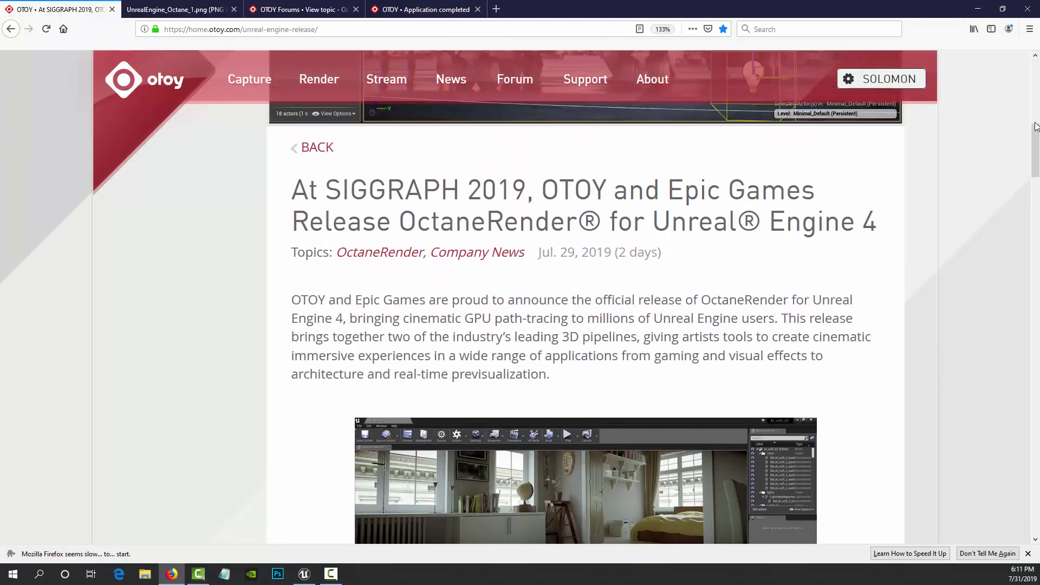
pyautogui.moveTo(1036, 148); pyautogui.dragTo(1037, 429)
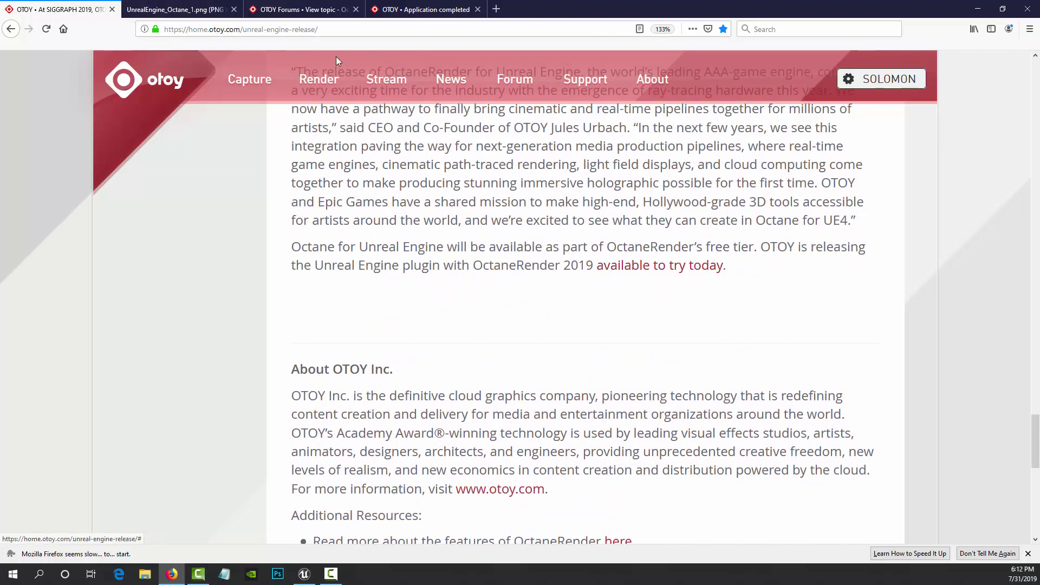
pyautogui.click(296, 7)
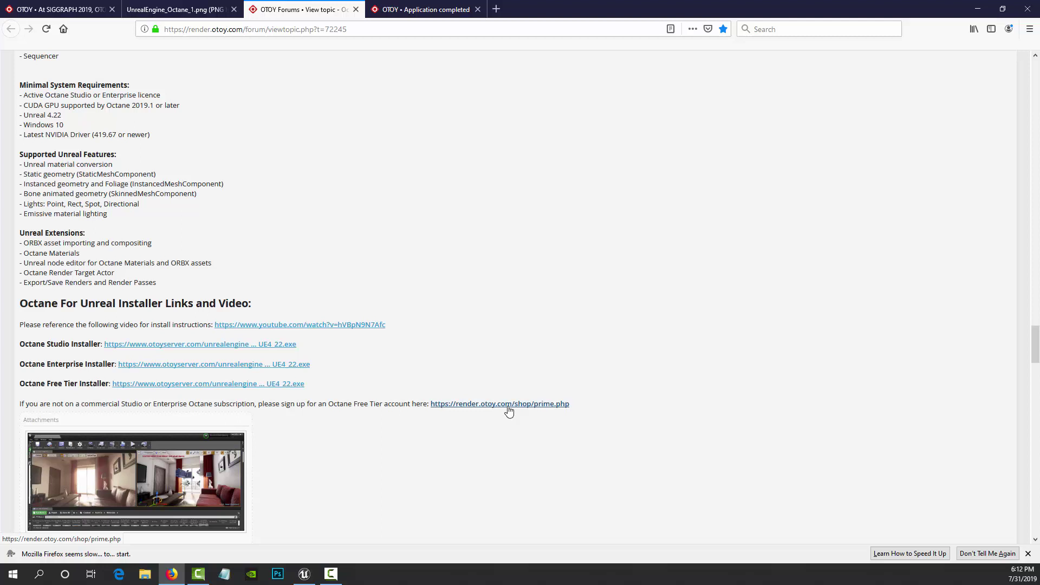
# Step: Complete the OctaneRender Prime free tier application and minimize Firefox
pyautogui.click(541, 406)
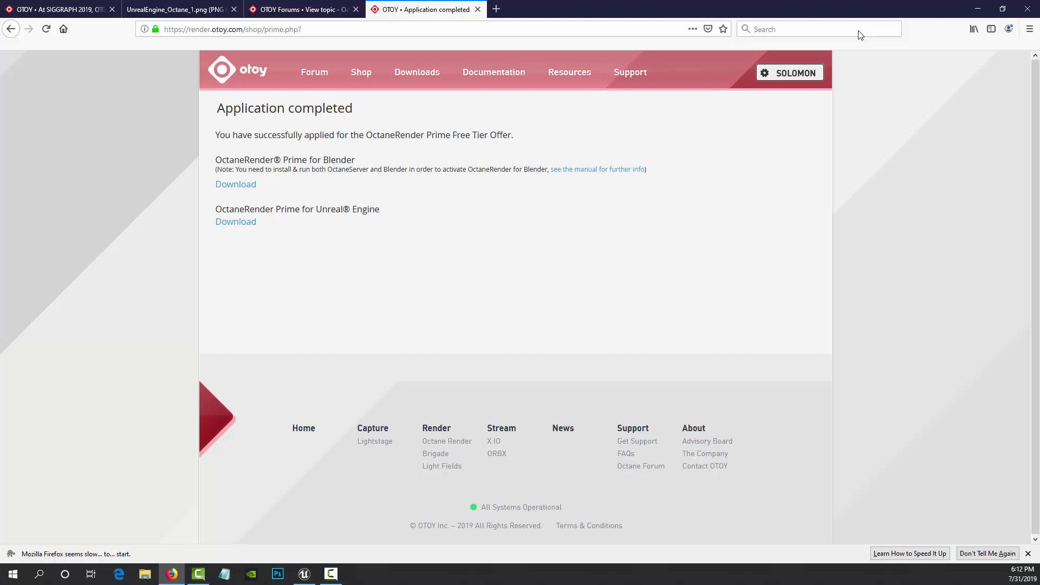
pyautogui.click(984, 10)
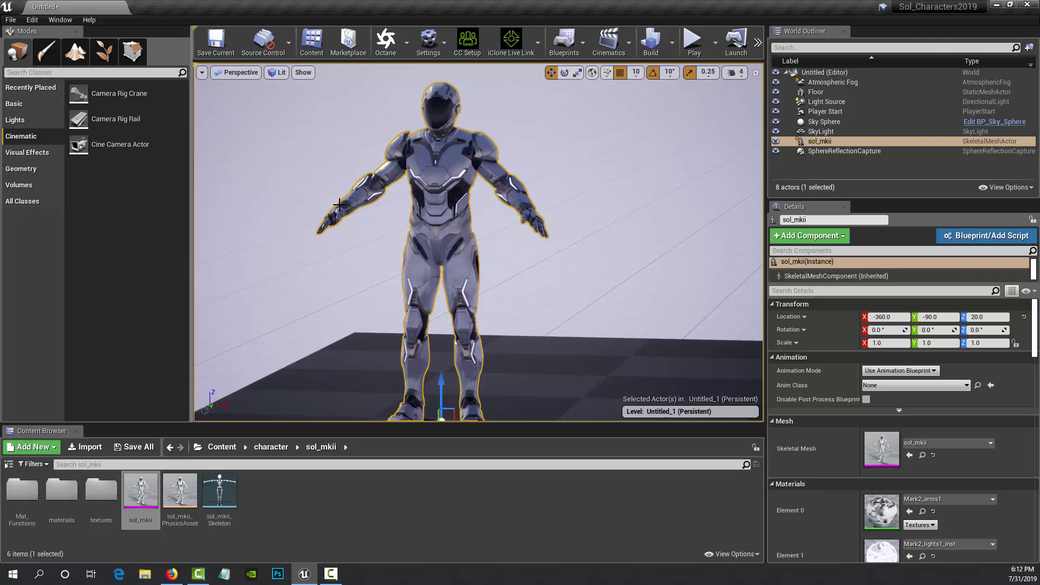
pyautogui.click(32, 20)
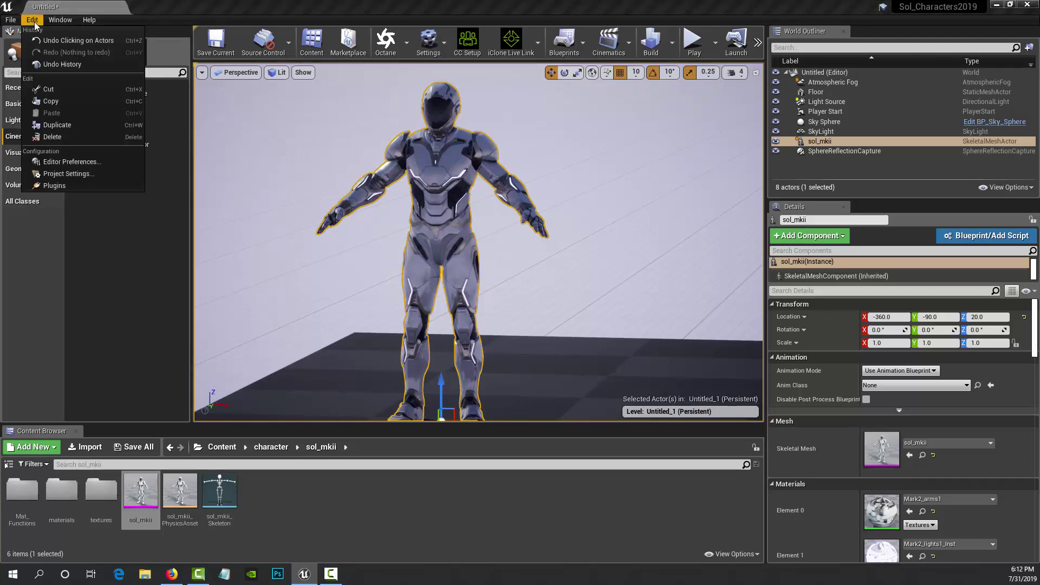
pyautogui.click(64, 185)
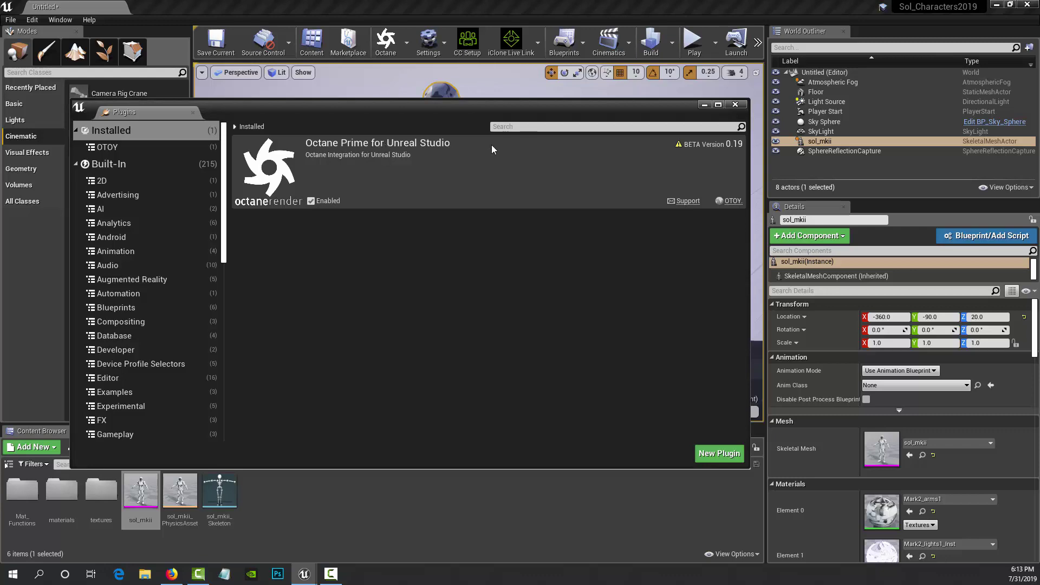
pyautogui.click(735, 104)
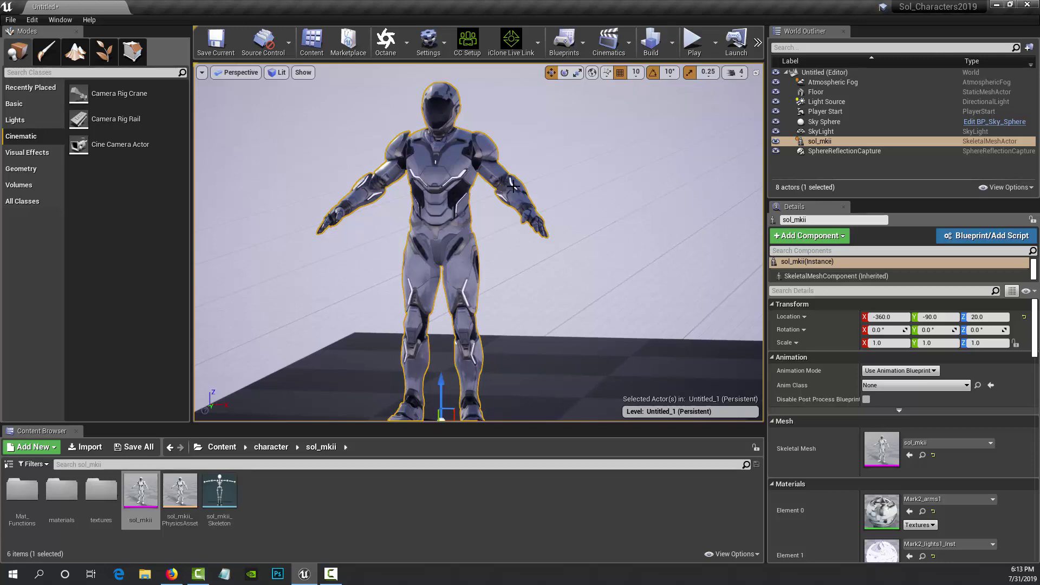
pyautogui.keyDown('alt'); pyautogui.moveTo(383, 324); pyautogui.dragTo(230, 295); pyautogui.keyUp('alt')
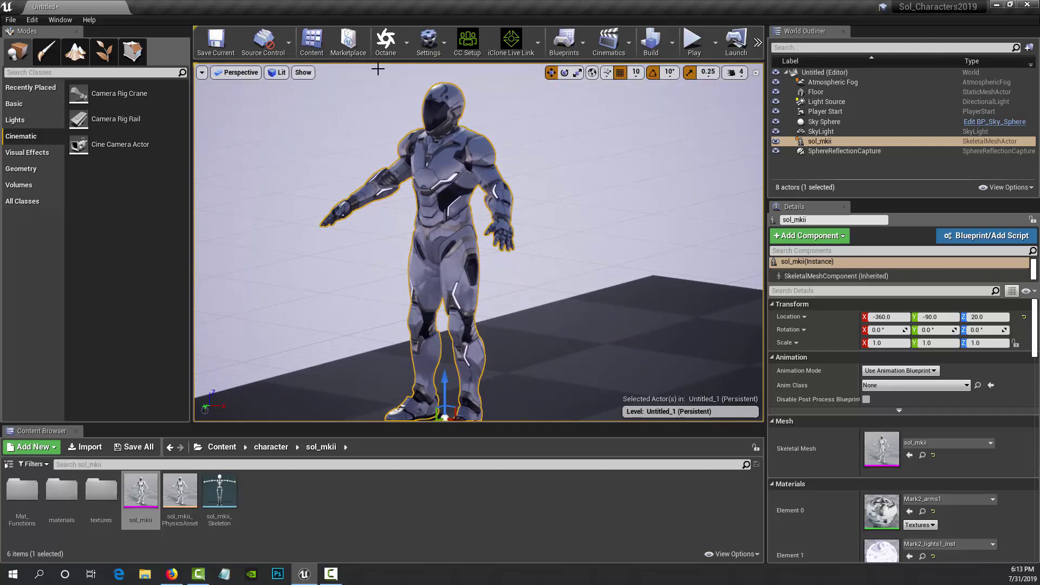
pyautogui.click(407, 43)
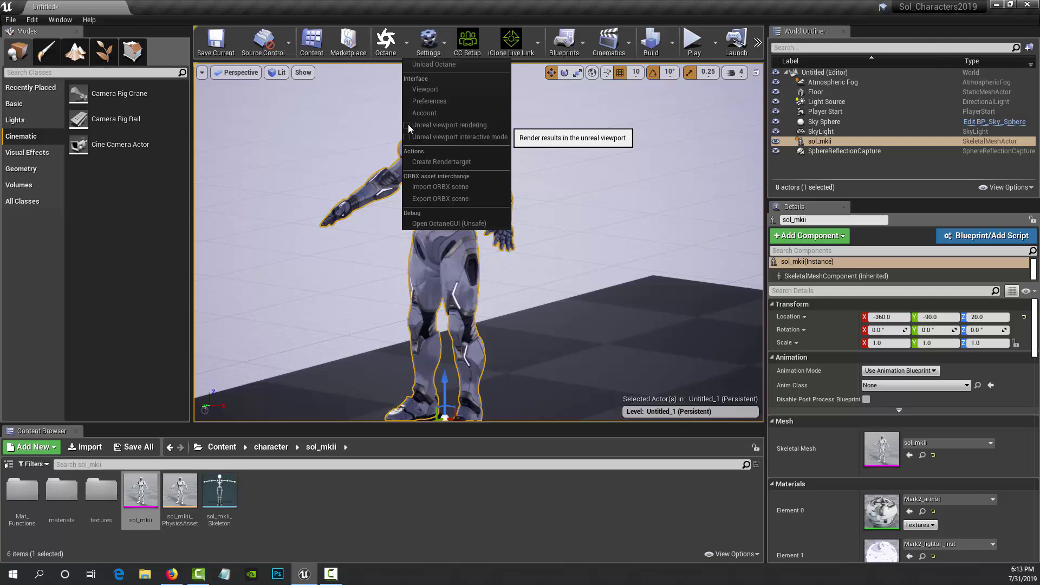
pyautogui.click(392, 41)
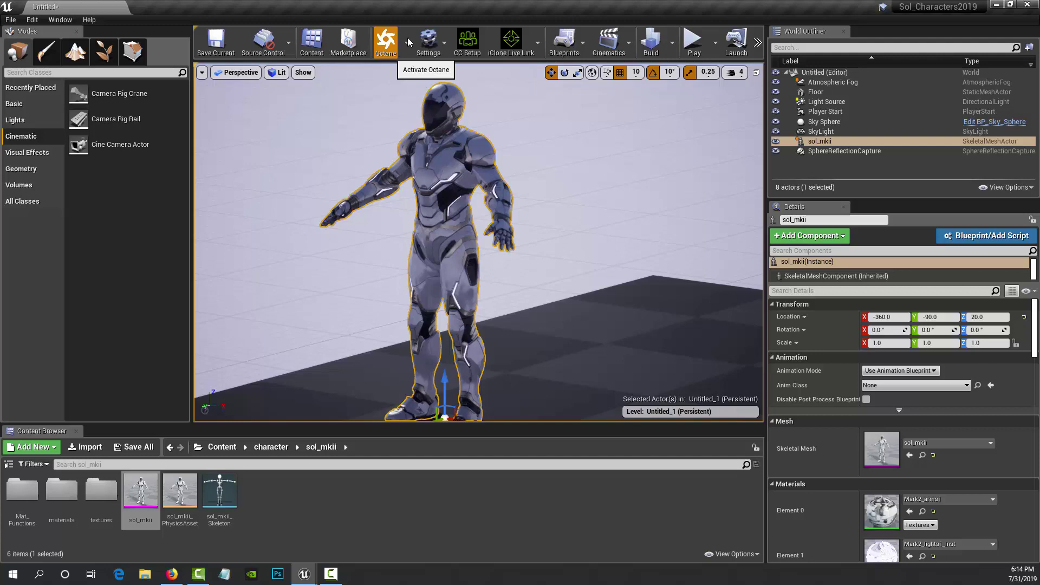
# Step: Activate Octane from the toolbar to open the Octane Viewport
pyautogui.click(408, 43)
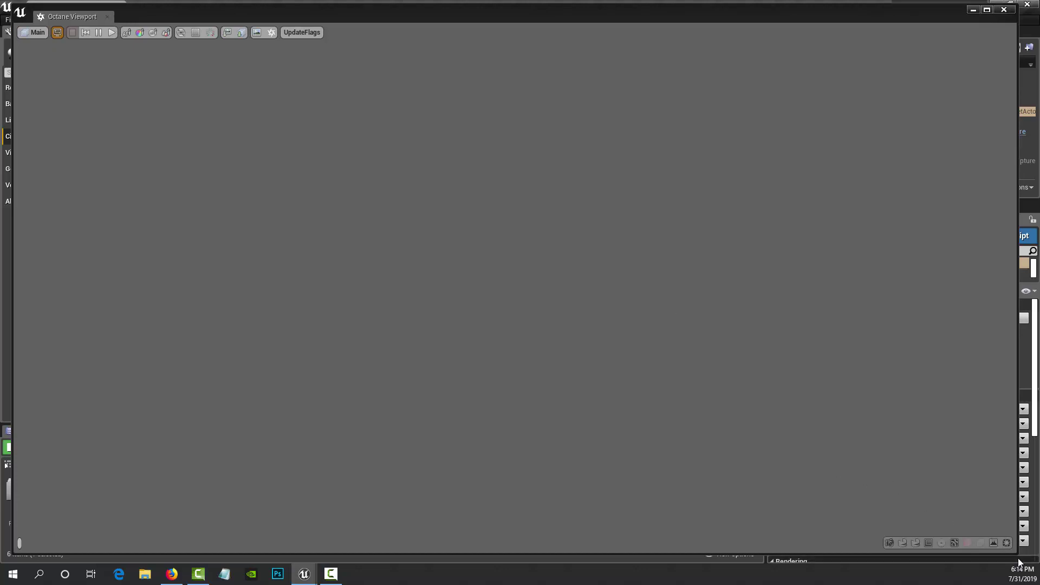
# Step: Shrink and lower the Octane Viewport, then select OctaneRenderTargetActor in the World Outliner
pyautogui.moveTo(1017, 555); pyautogui.dragTo(509, 362)
pyautogui.moveTo(330, 12); pyautogui.dragTo(349, 198)
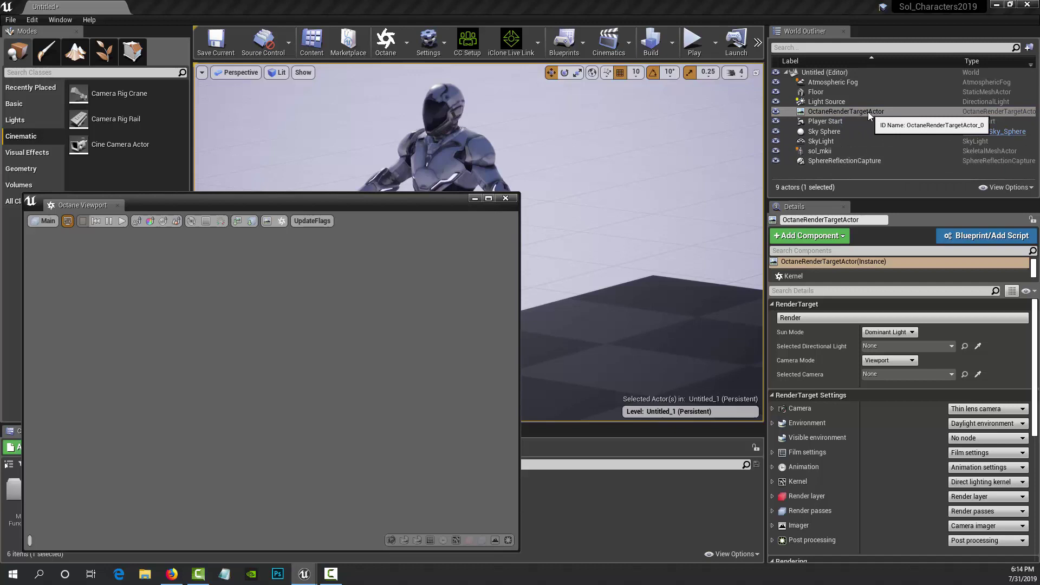
pyautogui.click(837, 112)
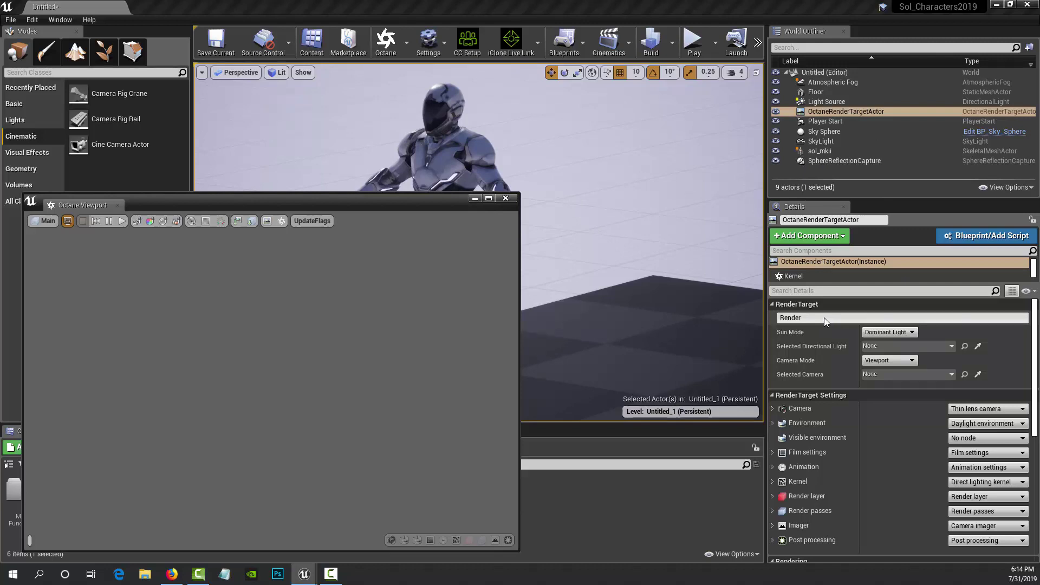
pyautogui.click(773, 483)
pyautogui.scroll(-2, 1036, 349)
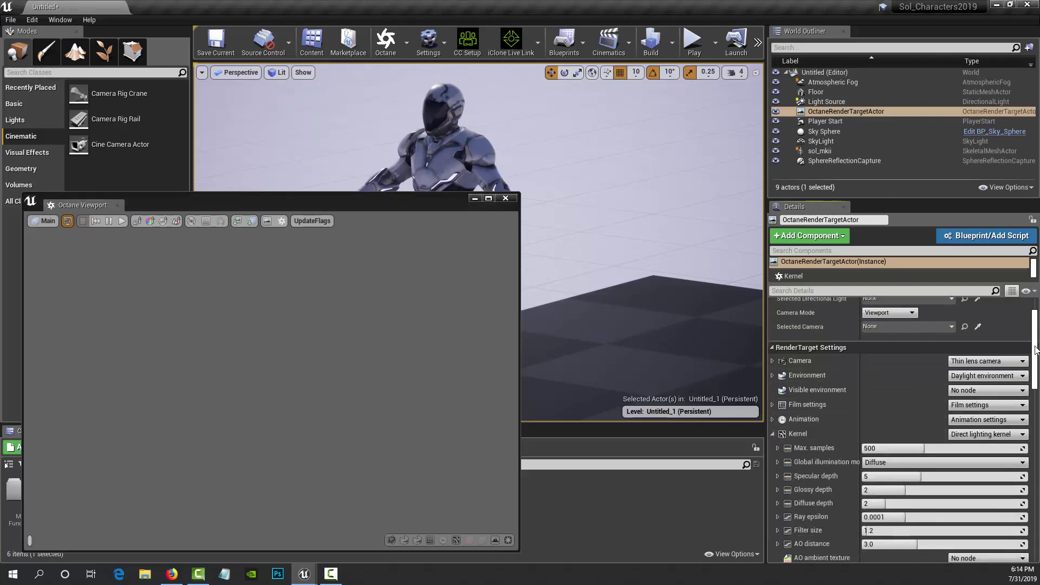
pyautogui.scroll(-3, 1036, 350)
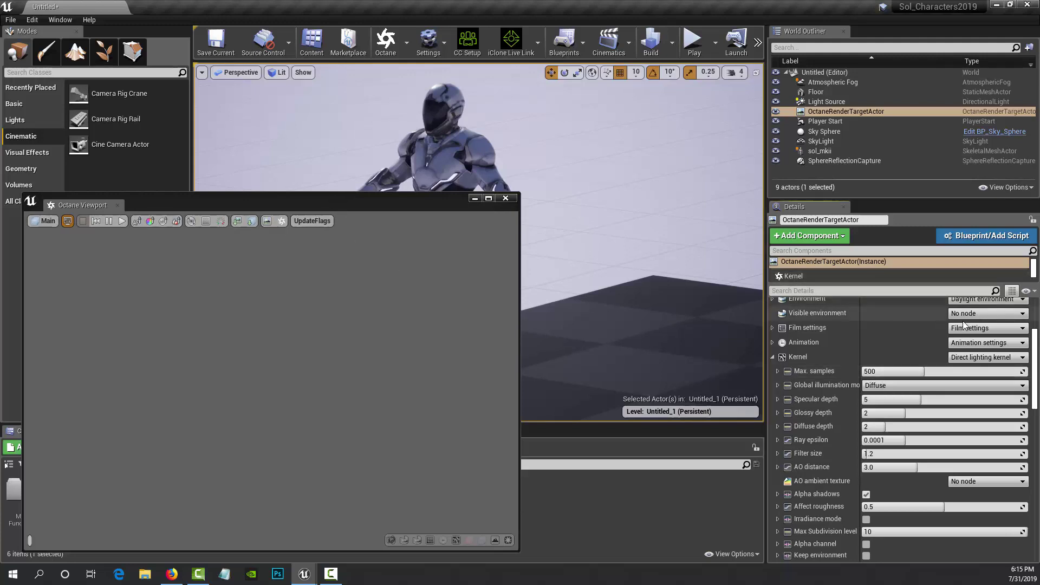
pyautogui.scroll(5, 921, 328)
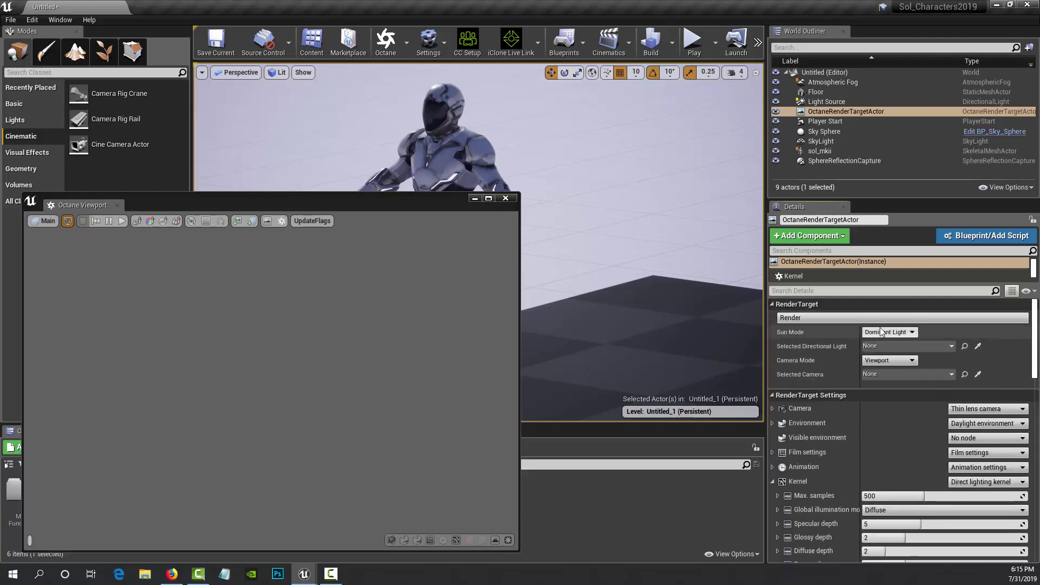
# Step: Start the Octane render, zoom onto the character, and move the Octane Viewport right
pyautogui.click(819, 322)
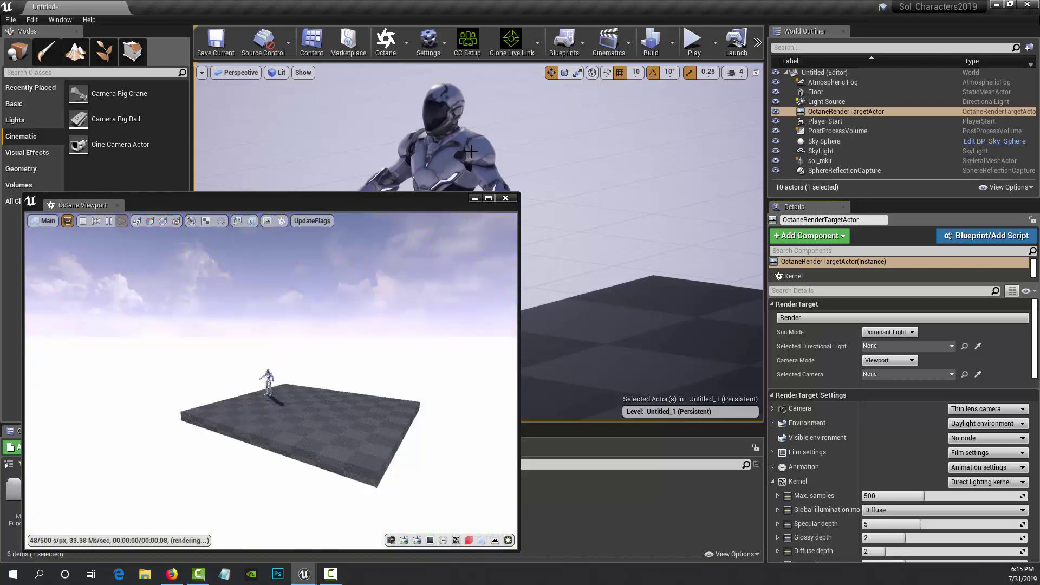
pyautogui.scroll(5, 428, 133)
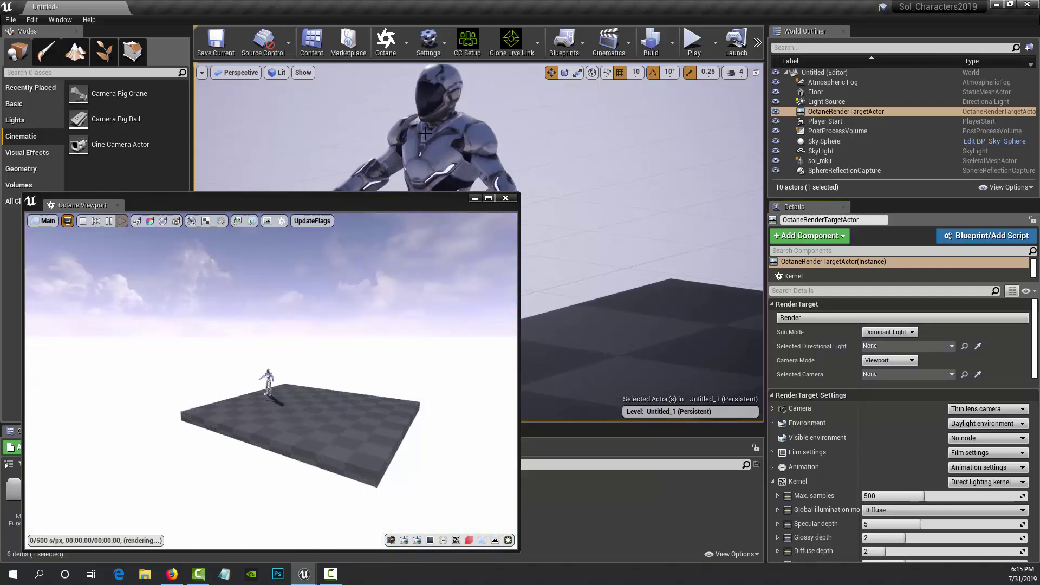
pyautogui.scroll(8, 428, 132)
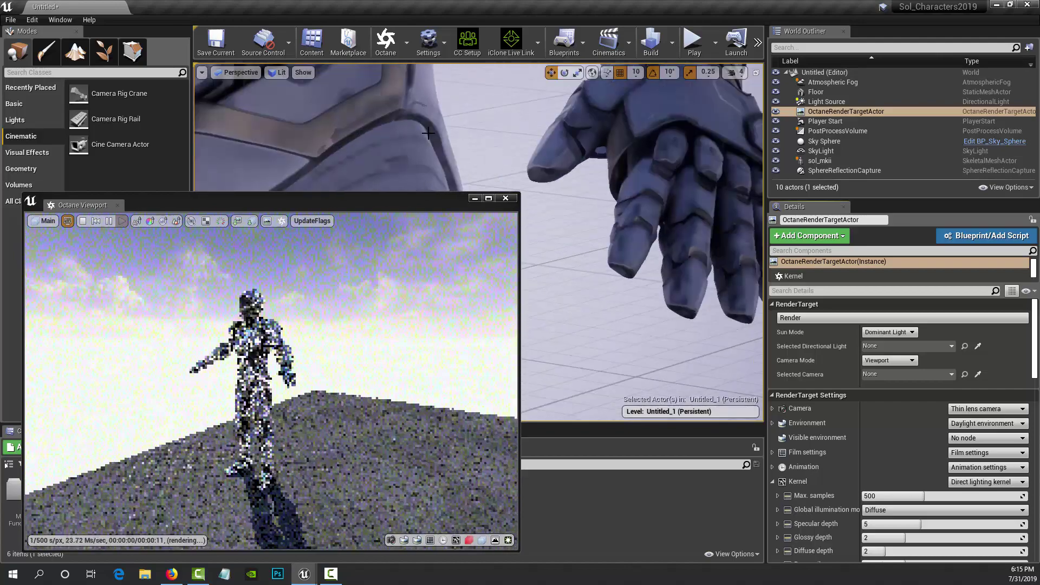
pyautogui.moveTo(382, 201); pyautogui.dragTo(809, 142)
pyautogui.moveTo(409, 156); pyautogui.dragTo(382, 167, button='right')
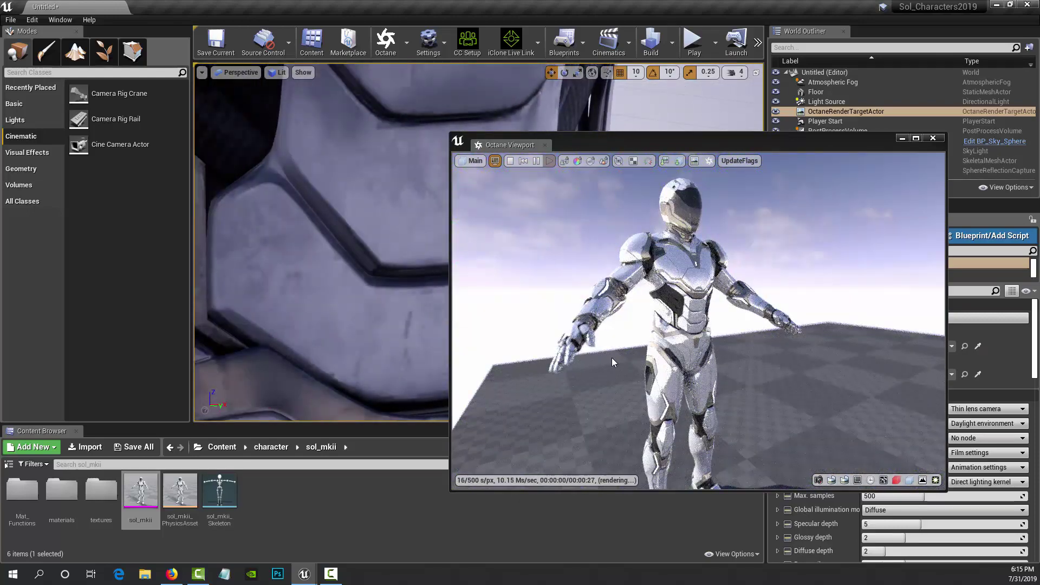
# Step: Make the Octane Viewport wider and taller, and reframe the camera on the full character
pyautogui.moveTo(449, 491); pyautogui.dragTo(262, 551)
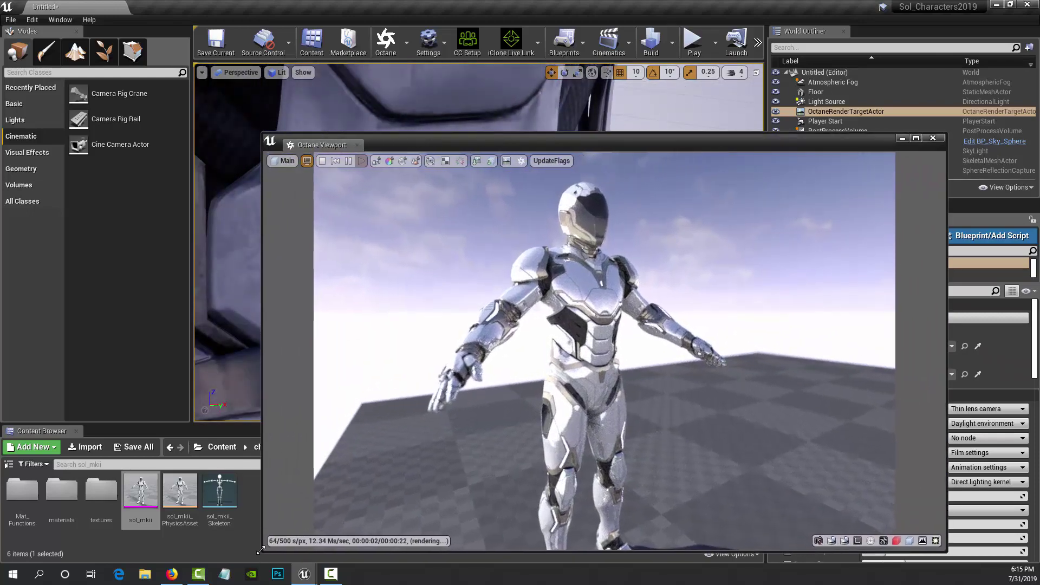
pyautogui.moveTo(632, 137); pyautogui.dragTo(650, 33)
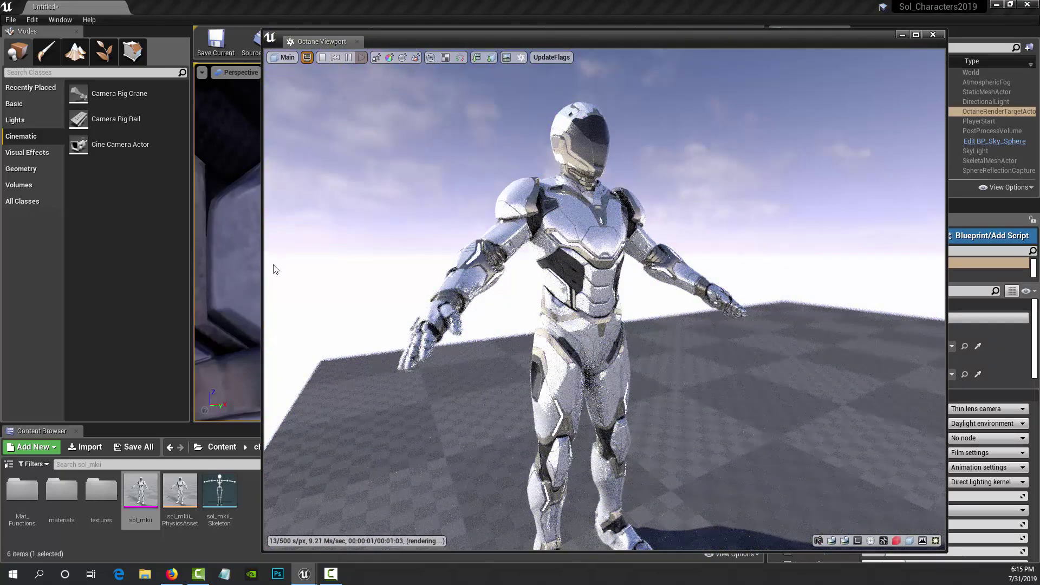
pyautogui.moveTo(244, 279); pyautogui.dragTo(297, 288, button='right')
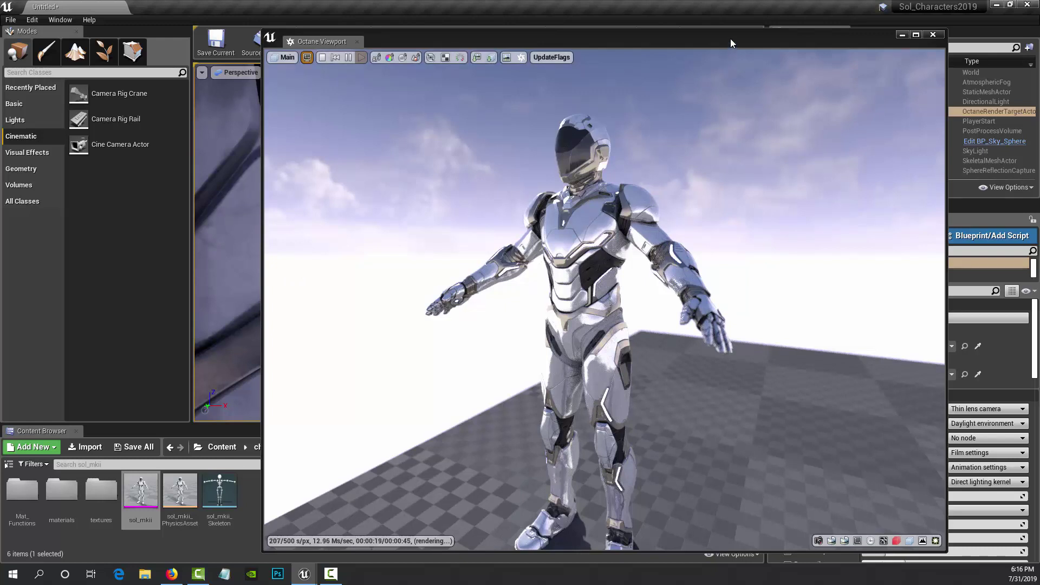
# Step: Move the Octane Viewport aside and back, then widen it to the right
pyautogui.moveTo(730, 38); pyautogui.dragTo(484, 80)
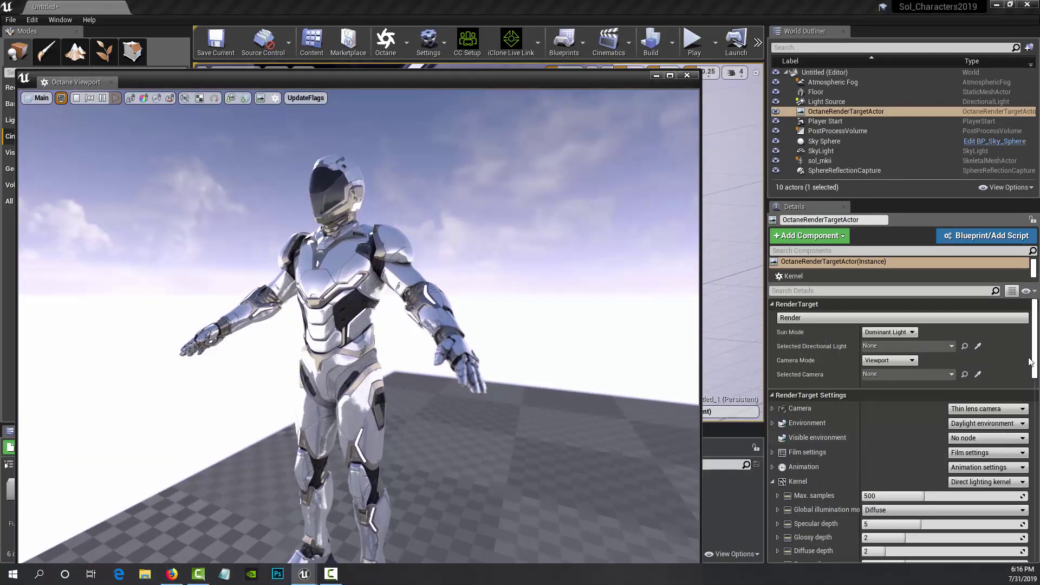
pyautogui.scroll(-3, 929, 356)
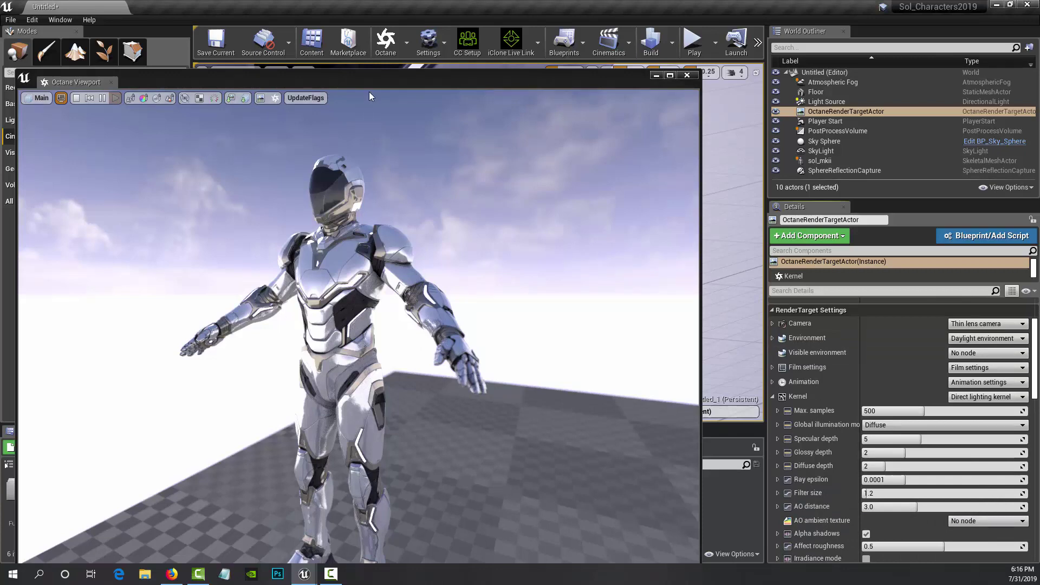
pyautogui.moveTo(377, 79); pyautogui.dragTo(465, 34)
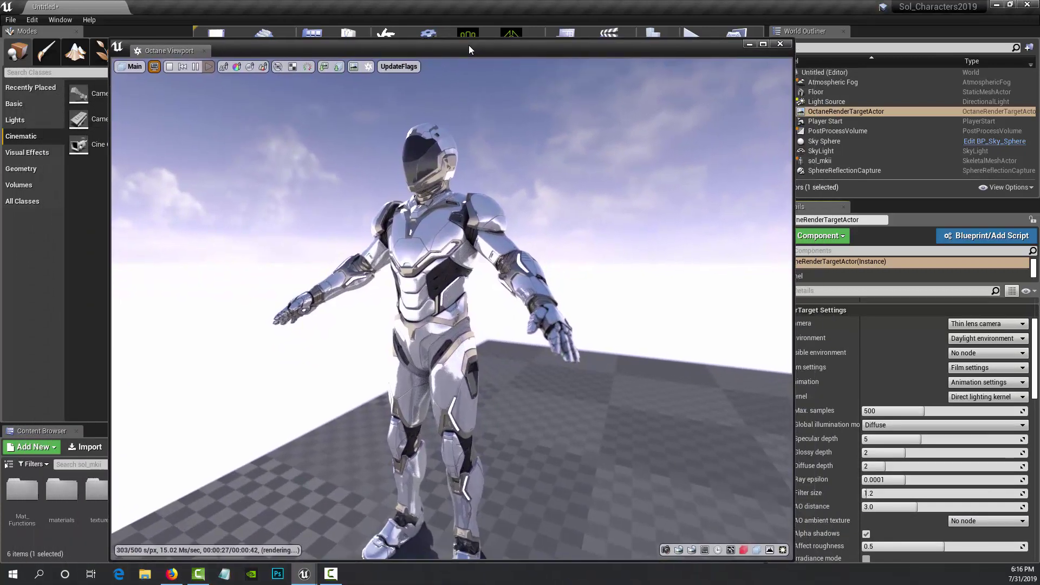
pyautogui.moveTo(785, 200); pyautogui.dragTo(980, 200)
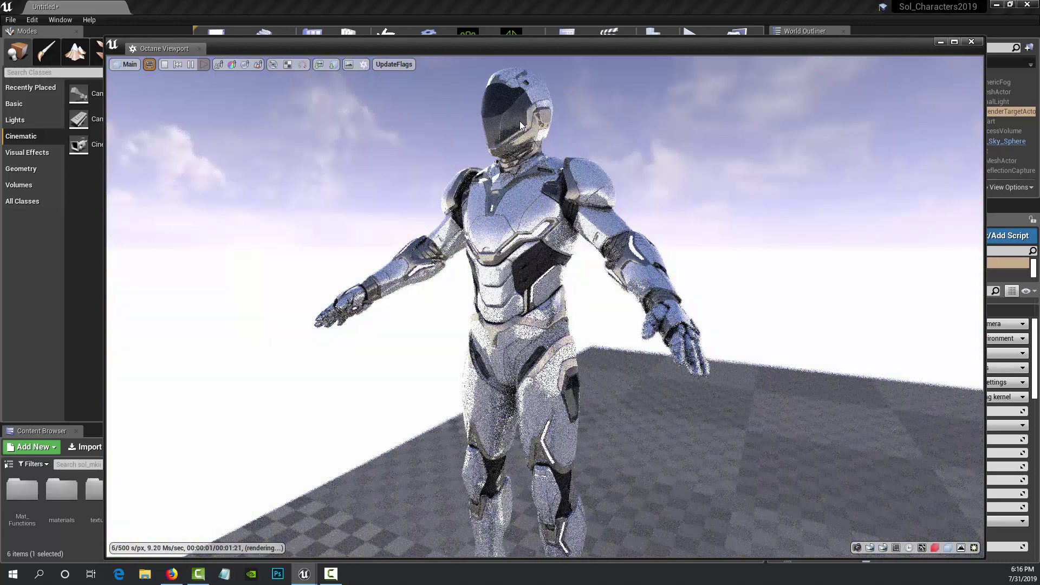
# Step: Collapse the Modes panel to the far left and move the Octane Viewport to the top
pyautogui.moveTo(508, 48); pyautogui.dragTo(545, 166)
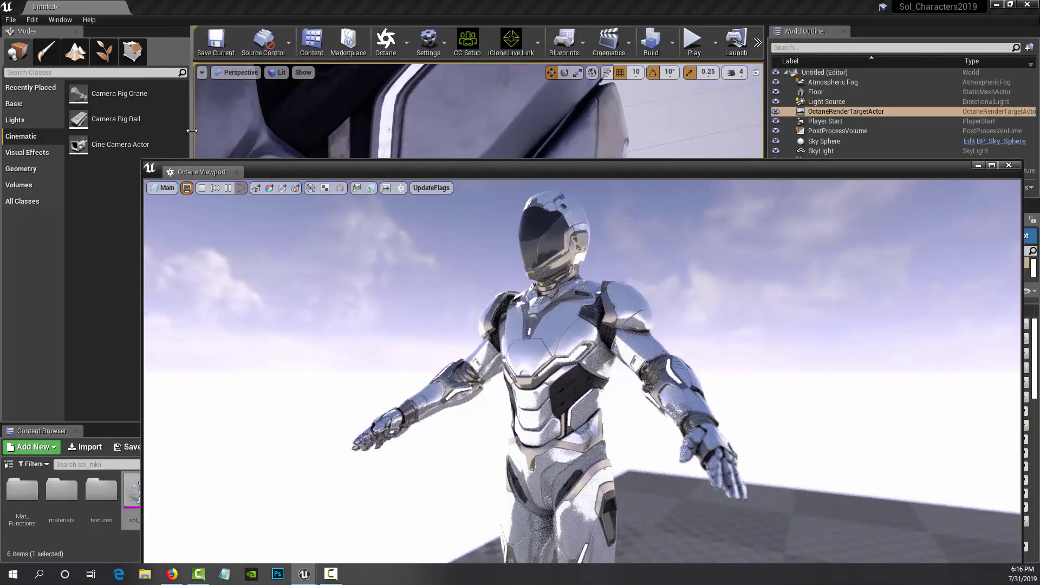
pyautogui.moveTo(192, 133); pyautogui.dragTo(2, 132)
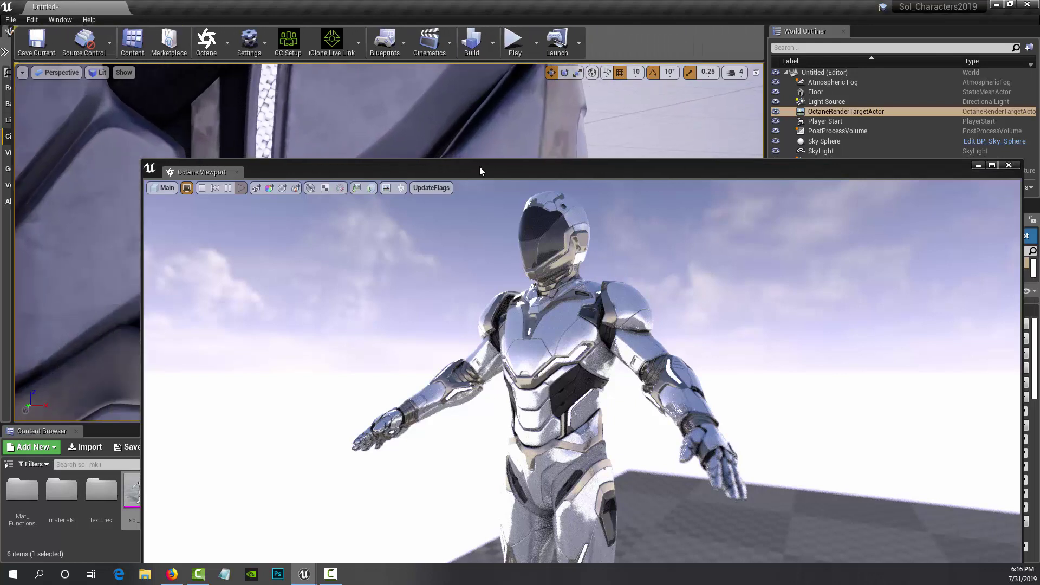
pyautogui.moveTo(479, 171); pyautogui.dragTo(440, 23)
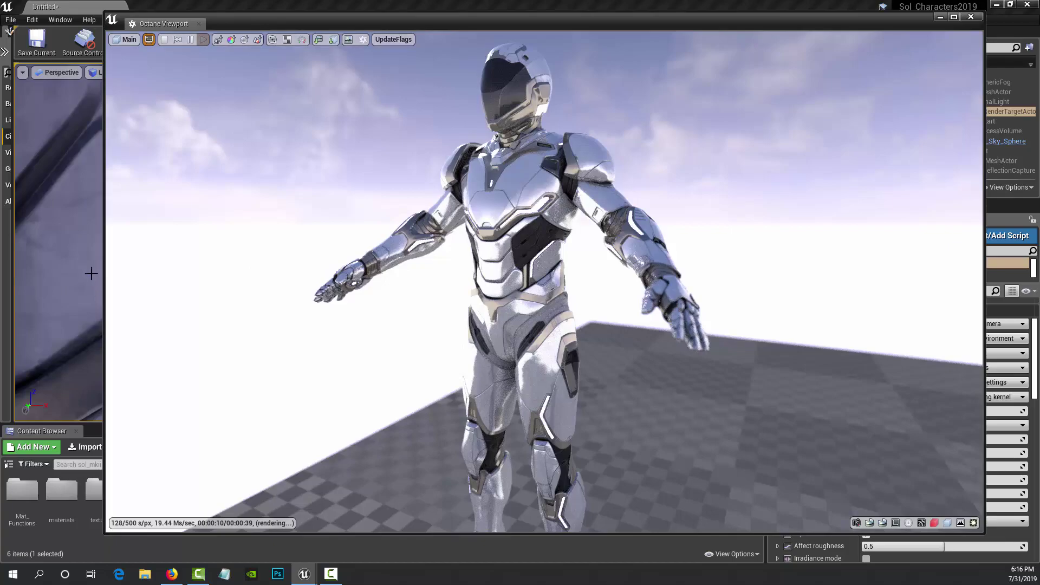
# Step: Move the level camera to a close-up of the helmet's hexagonal visor
pyautogui.moveTo(65, 254); pyautogui.dragTo(86, 207)
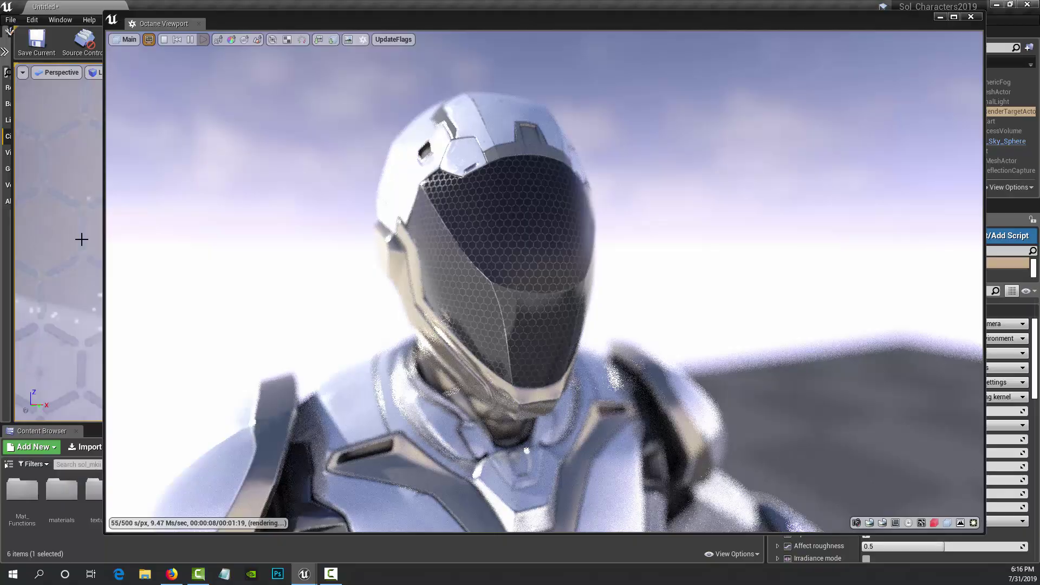
# Step: Rotate the camera to a low side angle on the chrome helmet and shoulder armour
pyautogui.moveTo(82, 240)
pyautogui.mouseDown(button='right')
pyautogui.moveTo(82, 252)
pyautogui.moveTo(86, 239)
pyautogui.mouseUp(button='right')
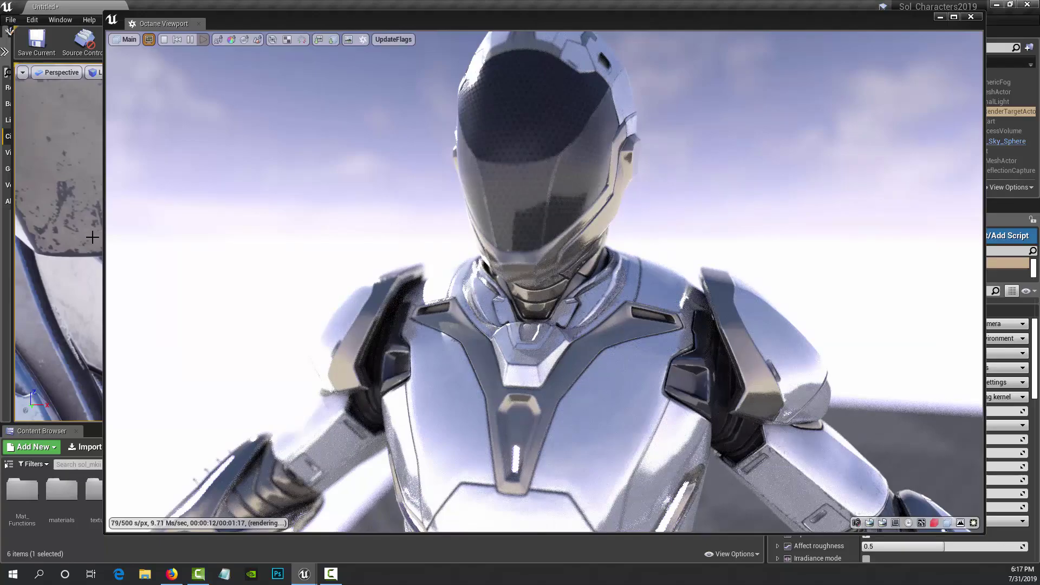
pyautogui.moveTo(81, 213); pyautogui.dragTo(80, 213, button='right')
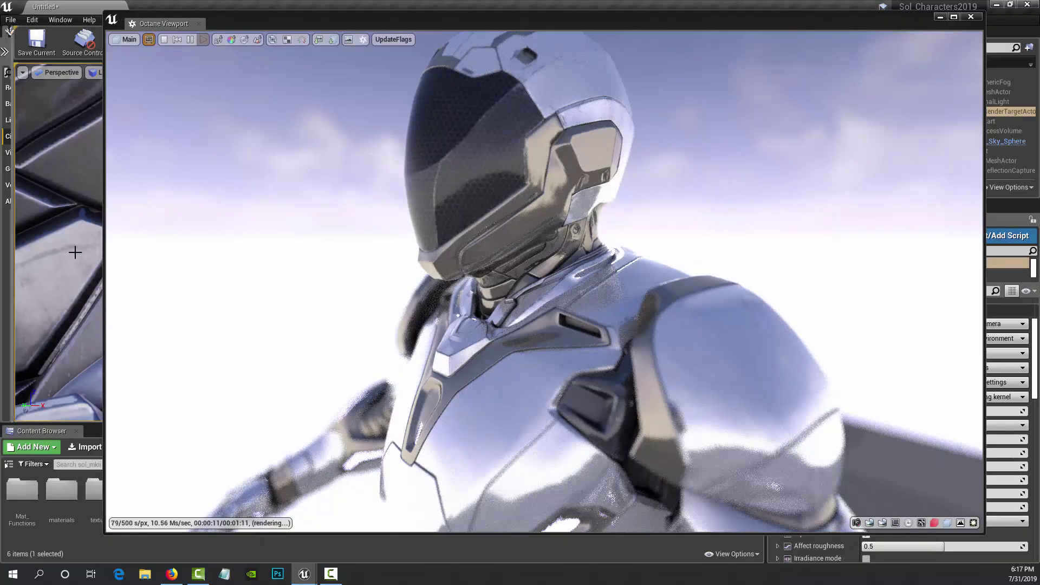
# Step: Turn the Octane viewport camera to face the chrome helmet and chest plate from the front
pyautogui.moveTo(58, 244); pyautogui.dragTo(76, 227, button='right')
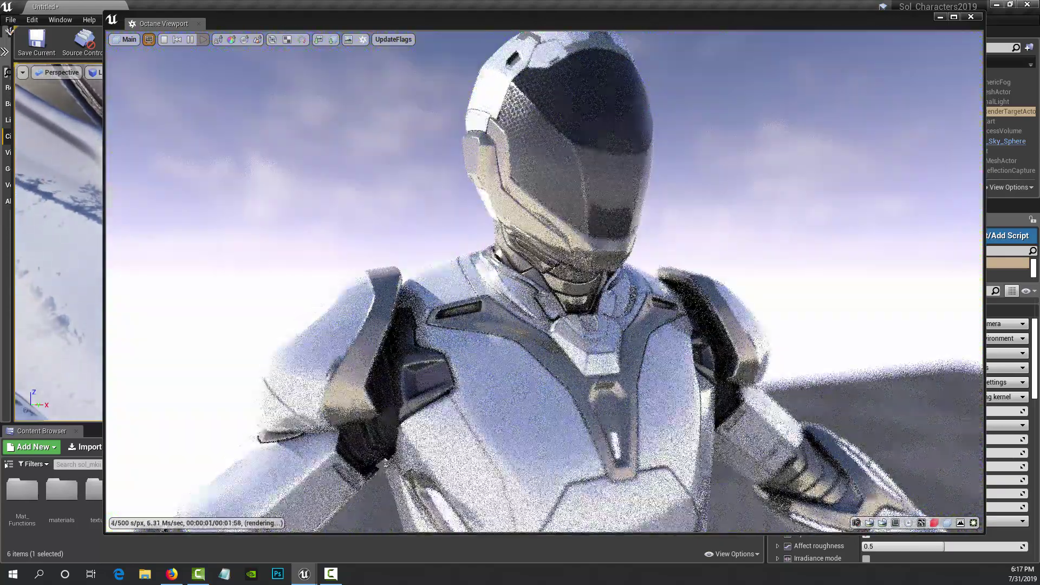